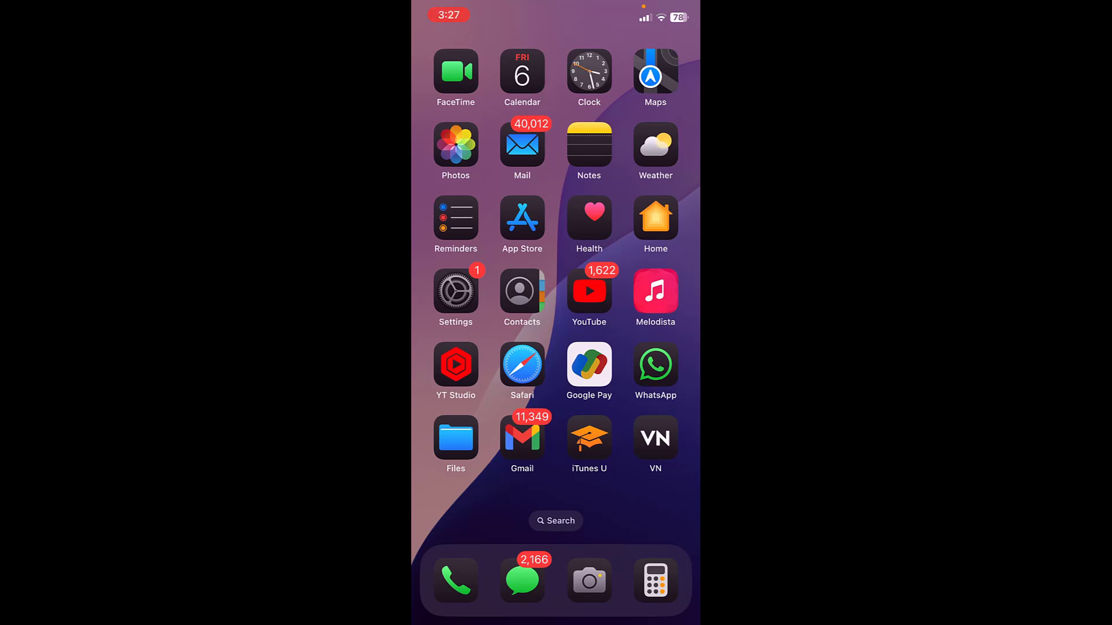
Check the VPN badge in Control Centre and the VPN page in Settings, then return home
left_click_drag(661, 9, 660, 261)
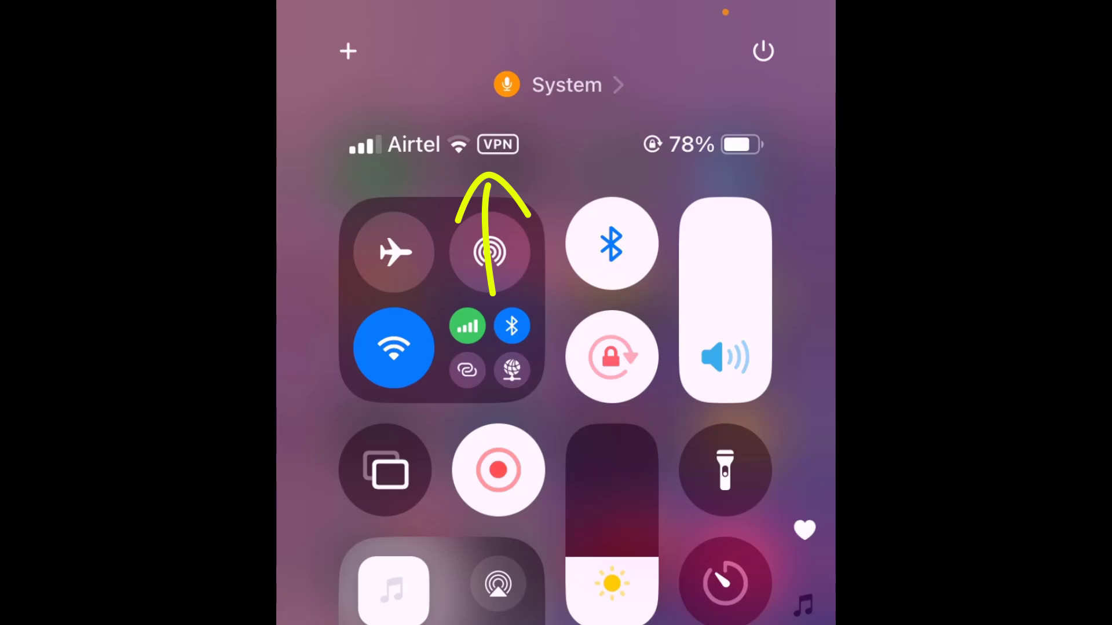
left_click(556, 564)
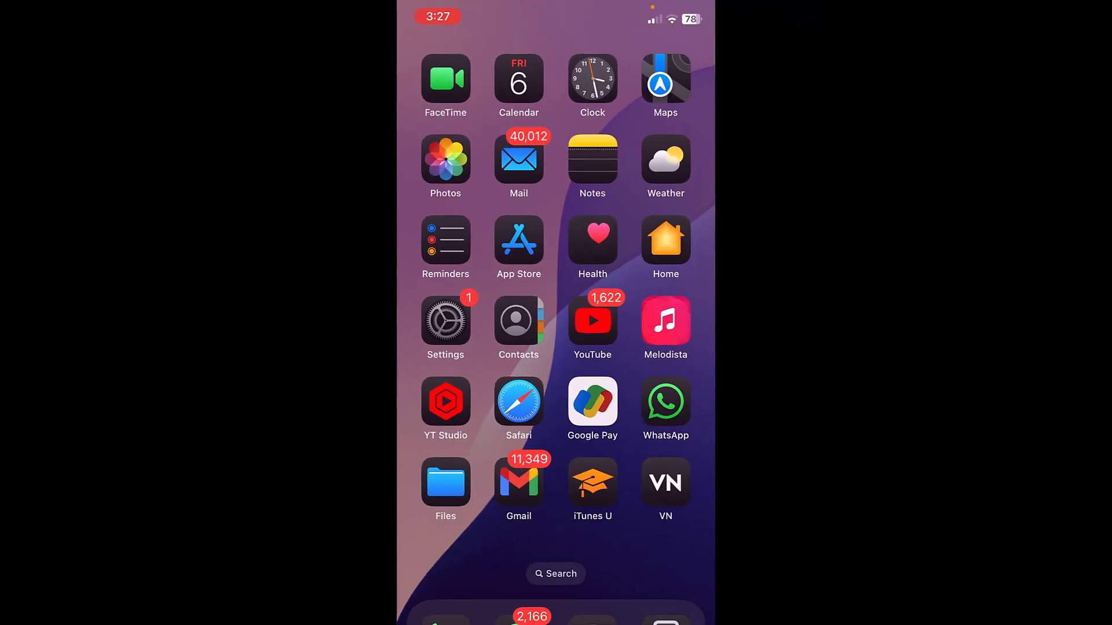
left_click(446, 321)
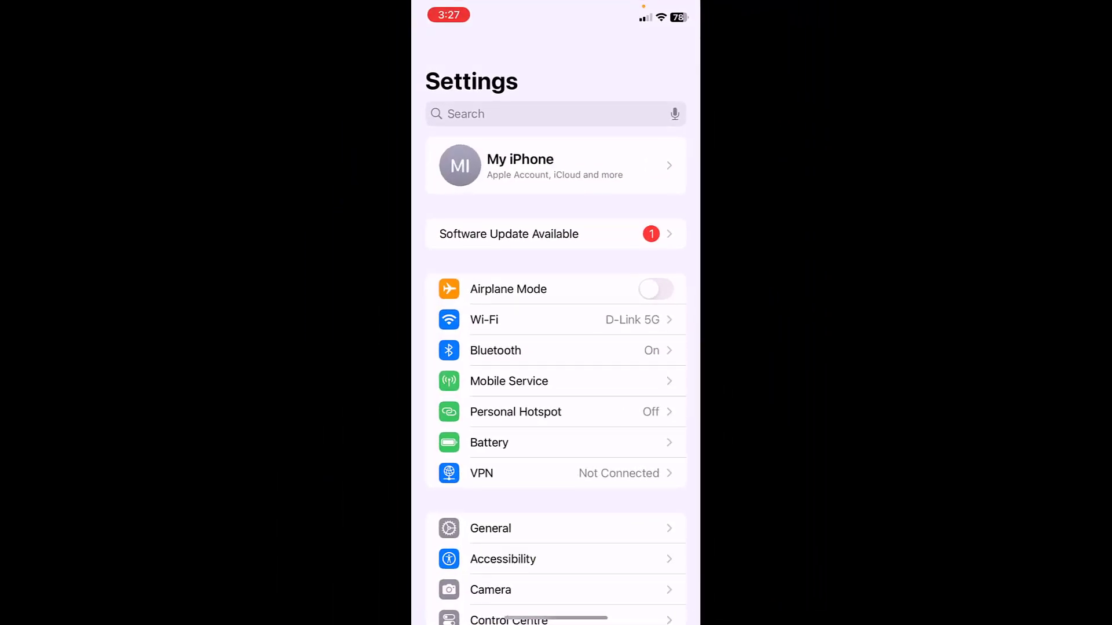
left_click(556, 473)
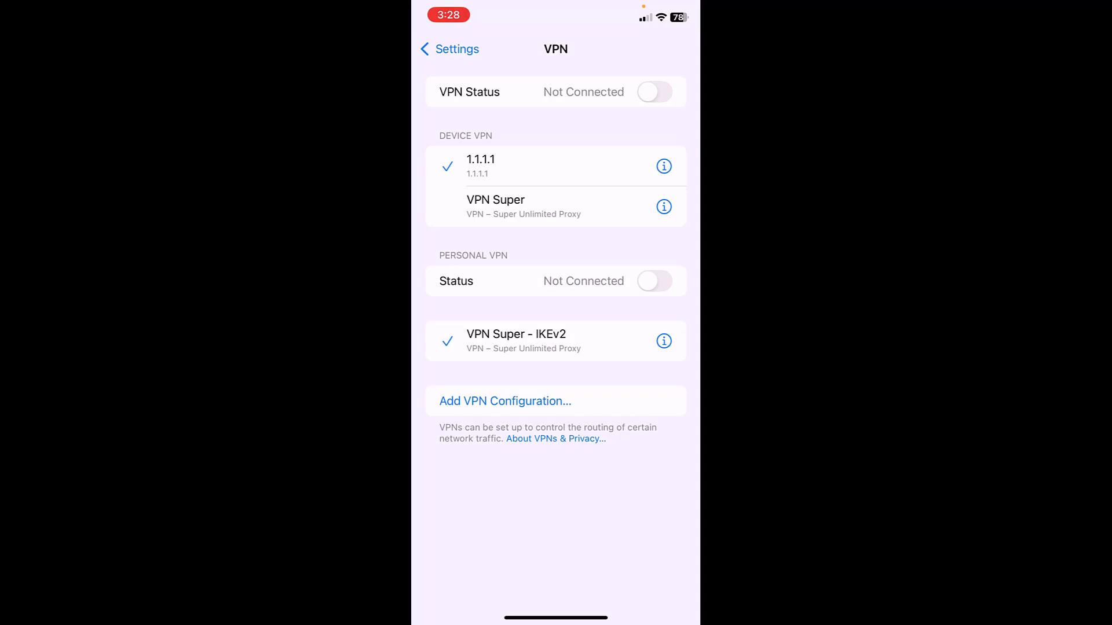
left_click(448, 49)
left_click_drag(557, 619, 556, 347)
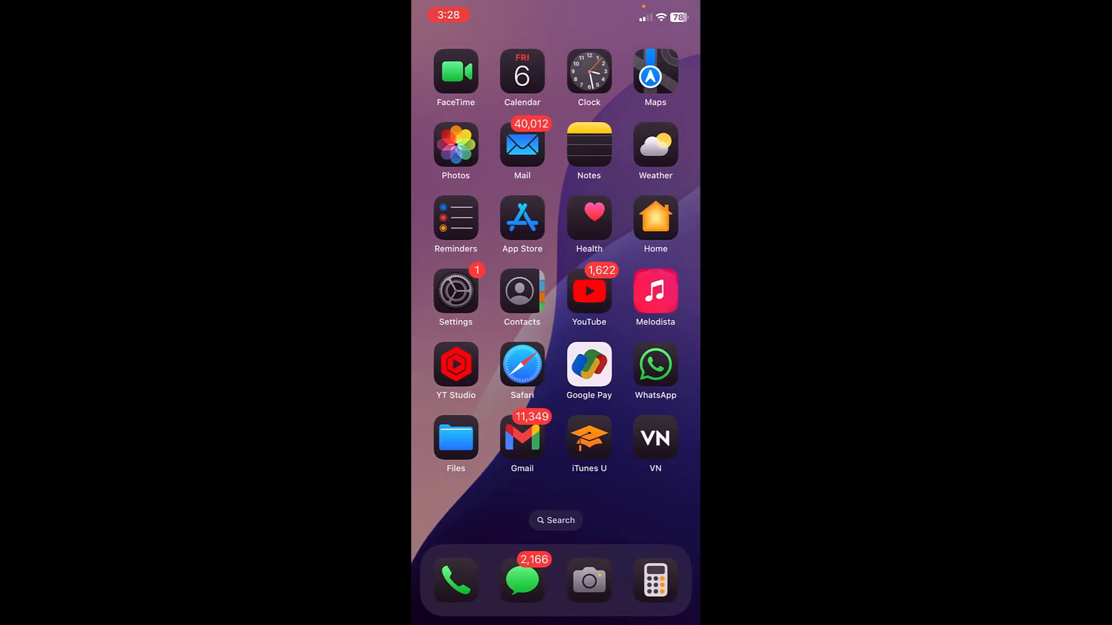
Reopen Control Centre and look through the expanded network connections list
left_click_drag(661, 8, 660, 304)
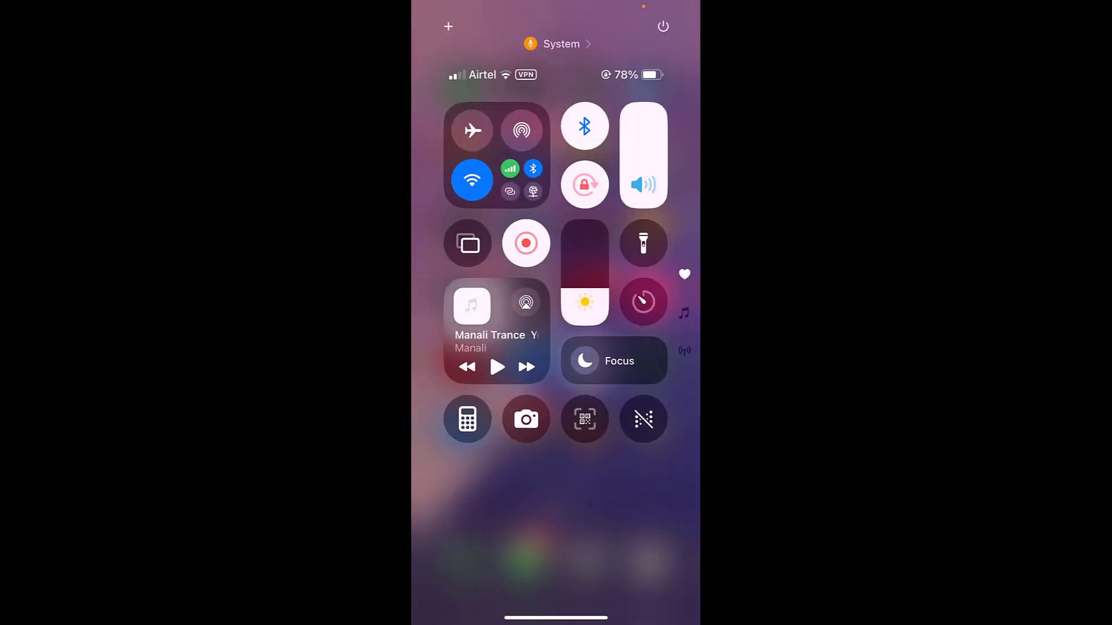
left_click(556, 521)
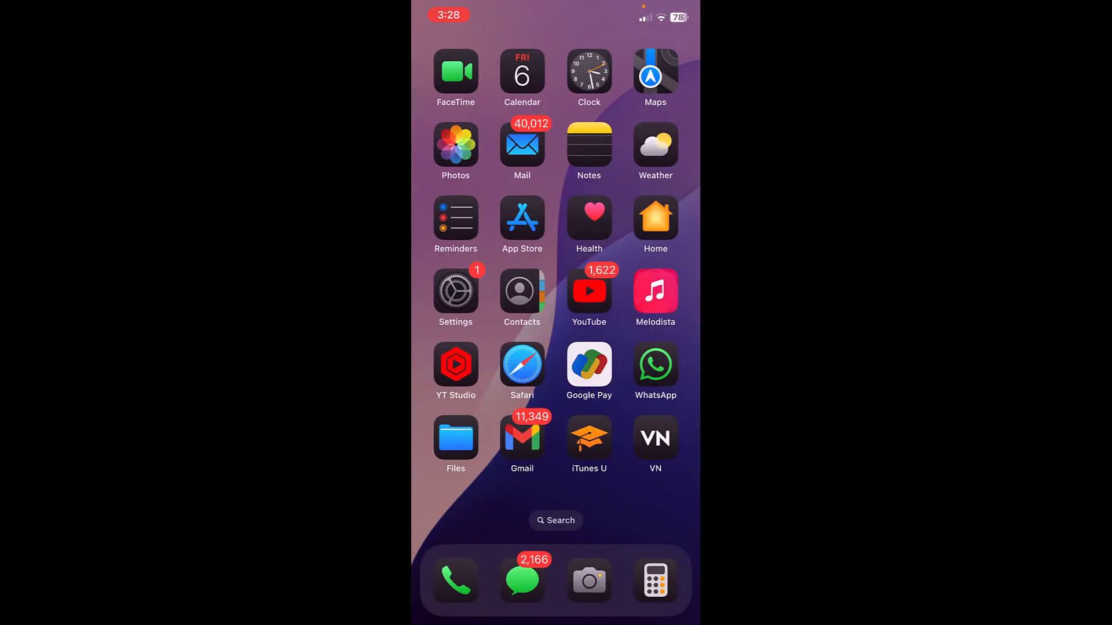
left_click_drag(660, 9, 660, 260)
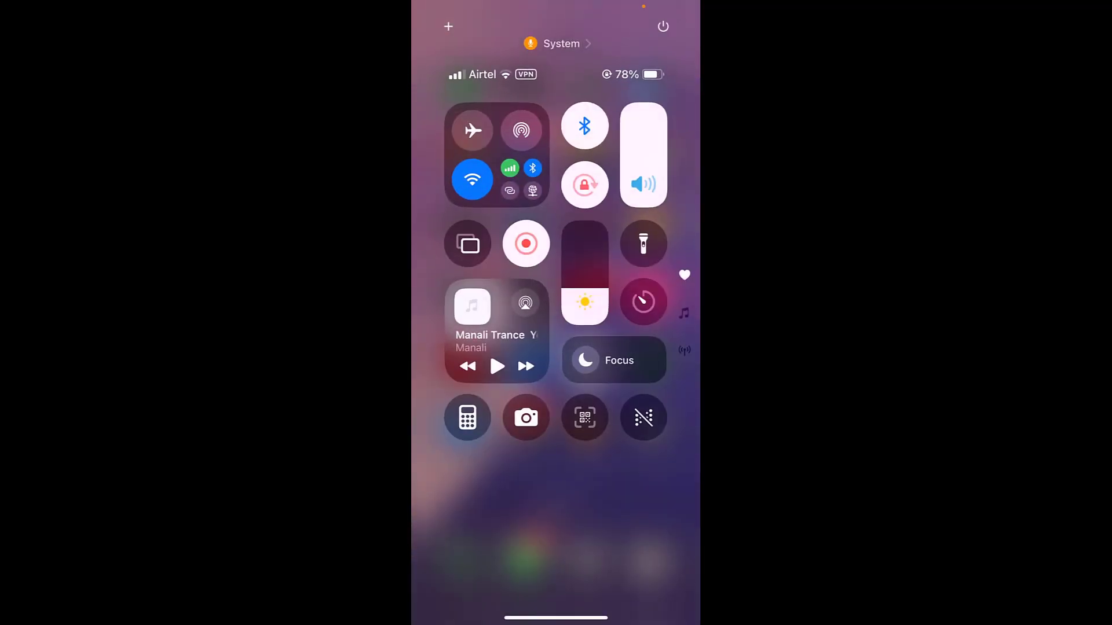
left_click(500, 156)
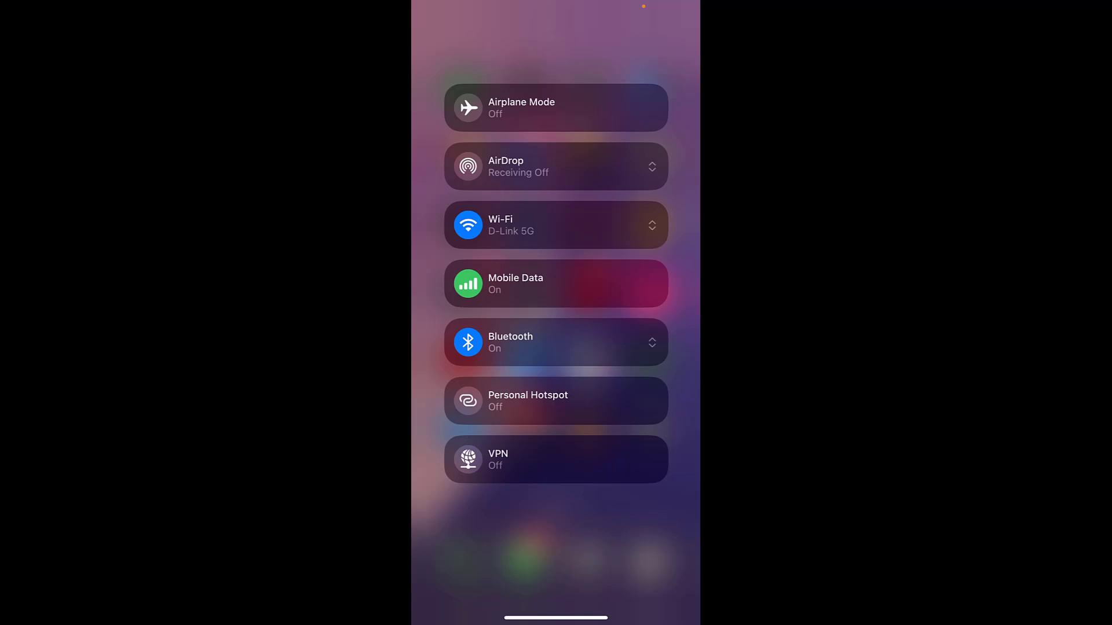
left_click(556, 539)
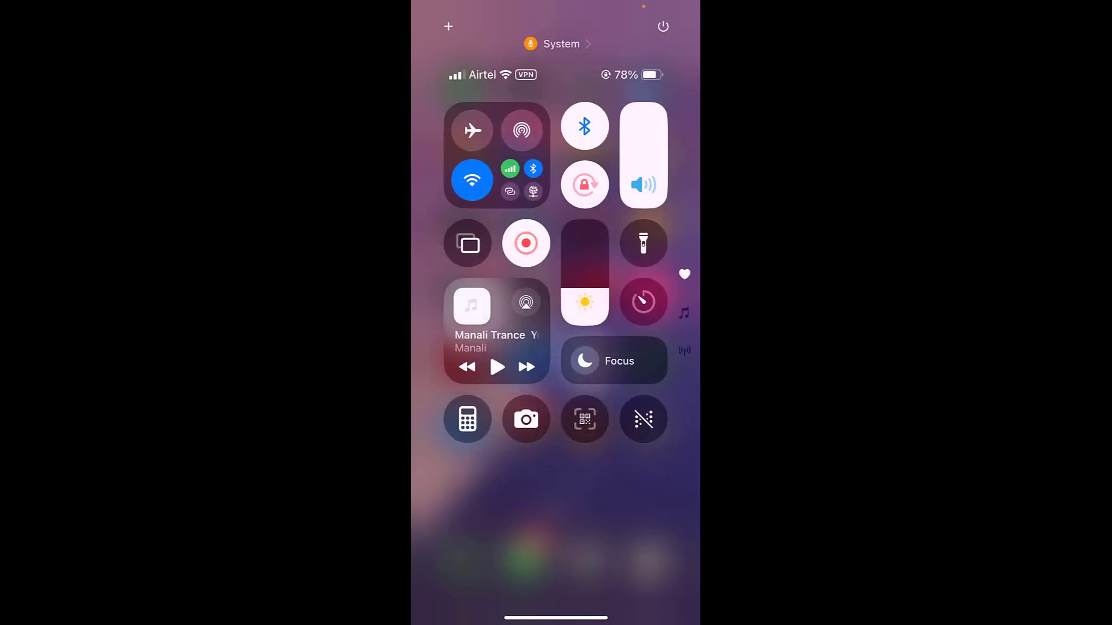
Switch Wi‑Fi and Mobile Data off in Control Centre
left_click(472, 182)
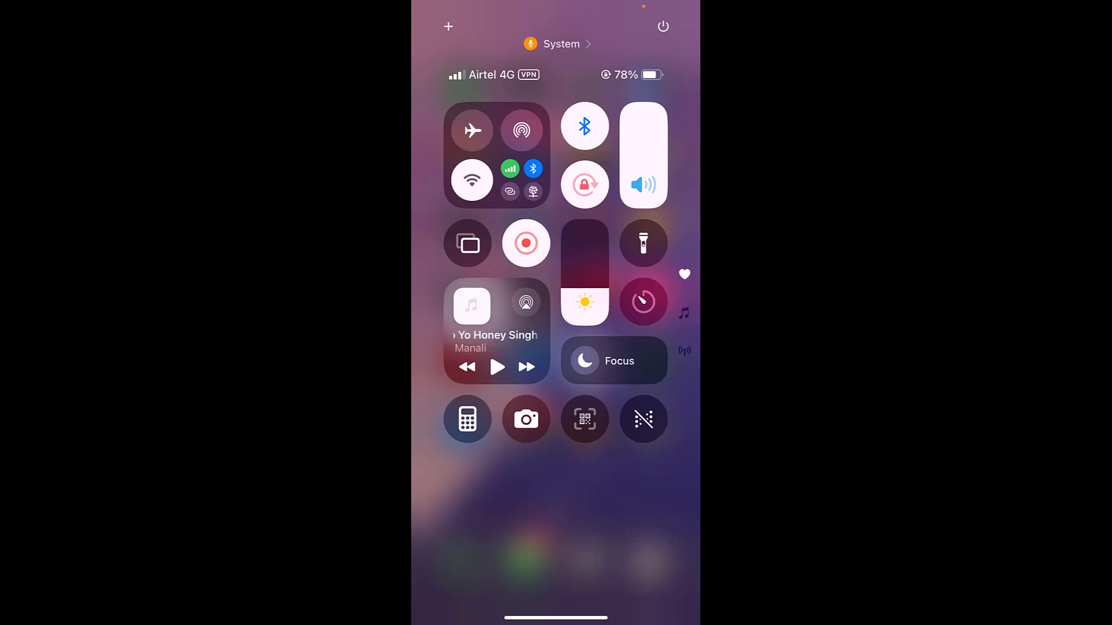
left_click(497, 155)
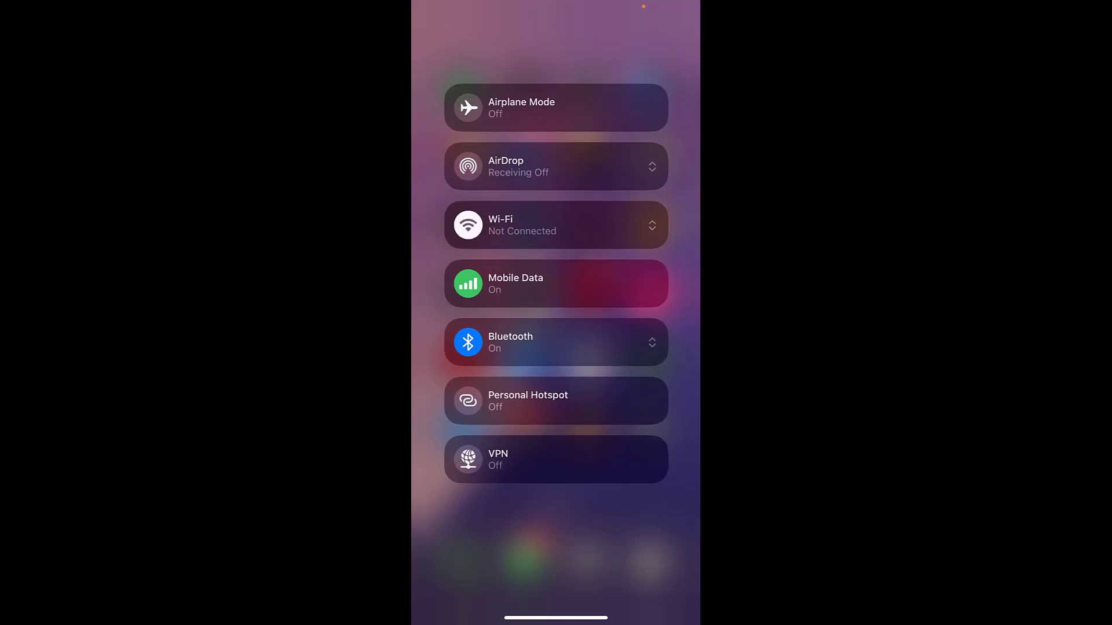
left_click(468, 284)
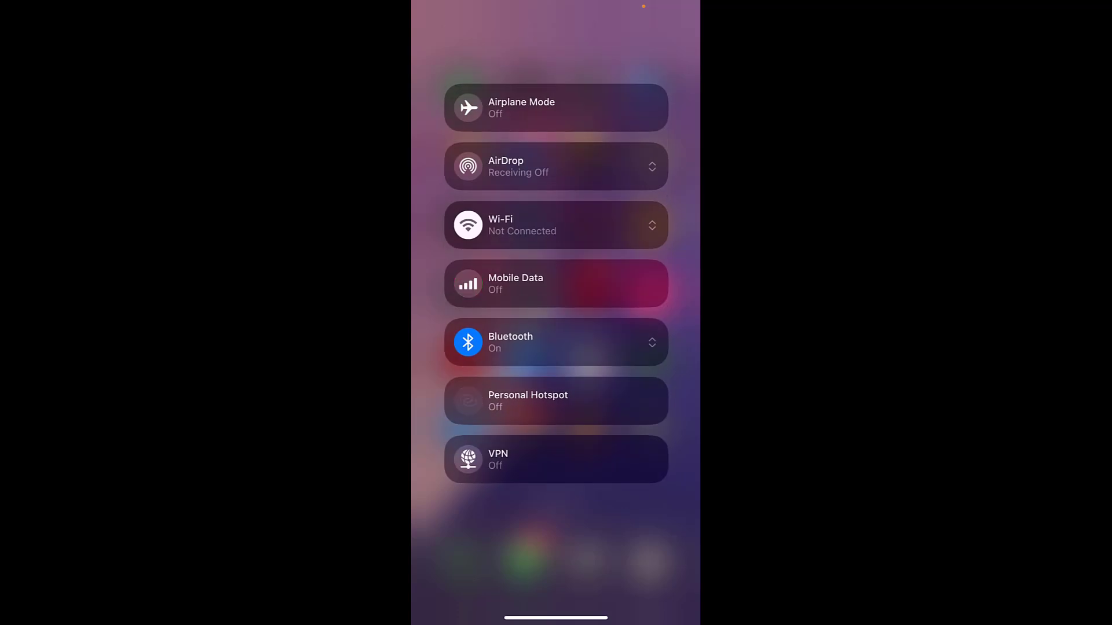
left_click(556, 539)
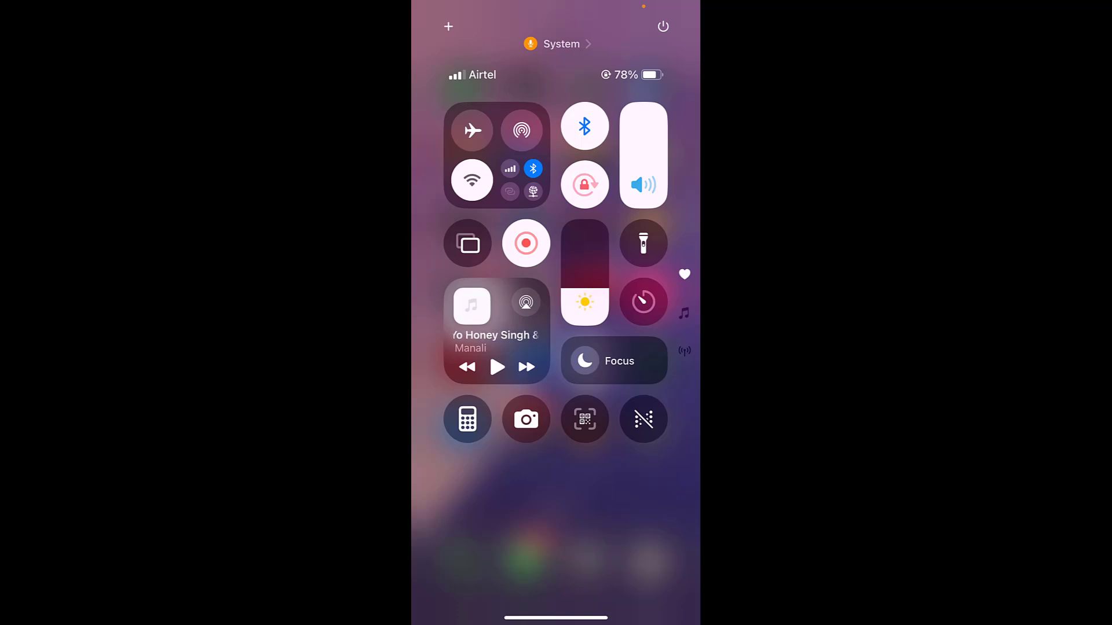
Switch Wi‑Fi and Mobile Data back on in Control Centre
left_click(472, 181)
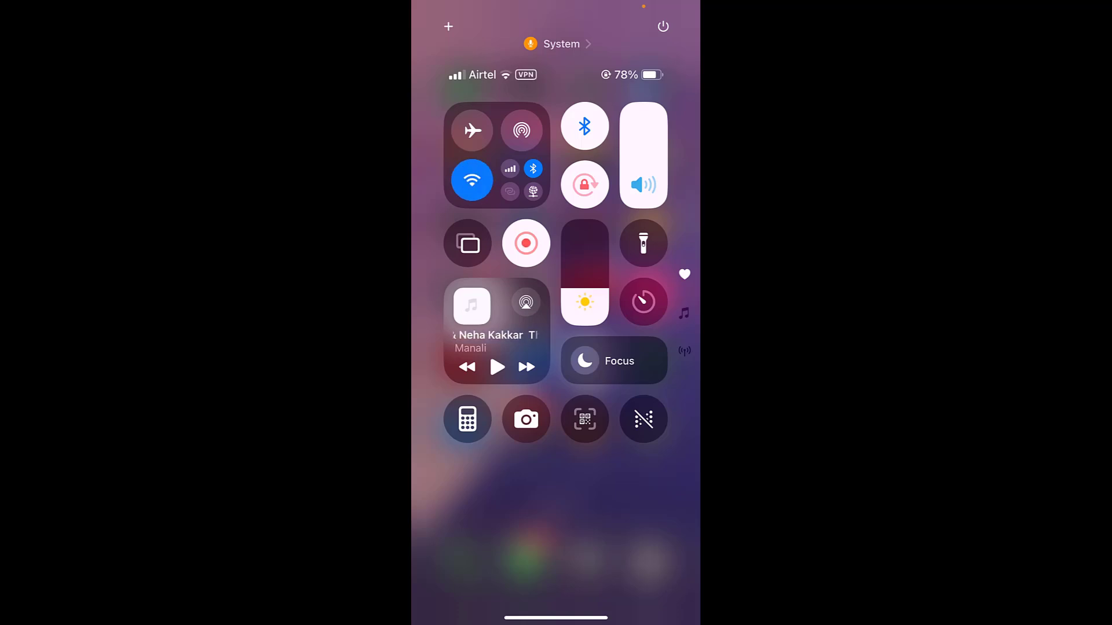
left_click(522, 180)
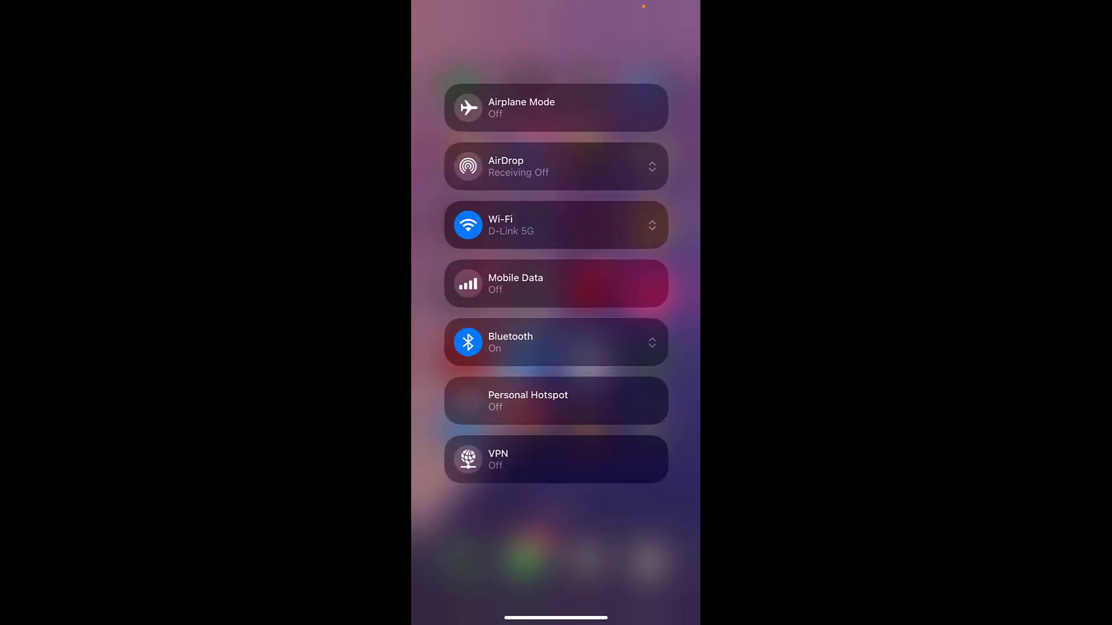
left_click(469, 284)
left_click(556, 539)
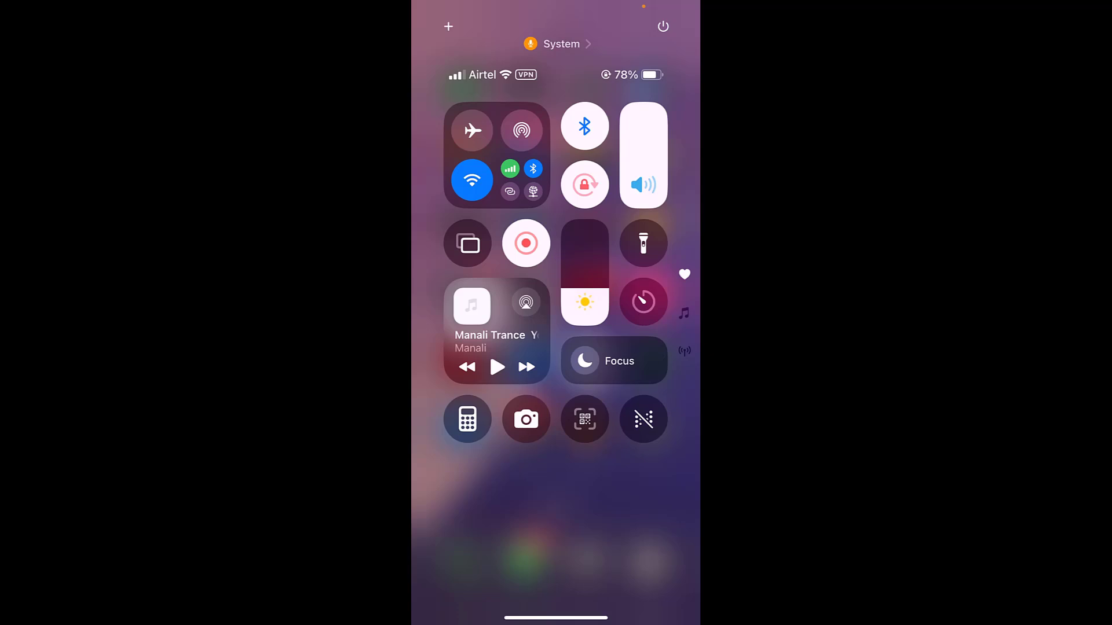
Swipe Control Centre away to land on the iPhone home screen
left_click_drag(555, 608, 556, 348)
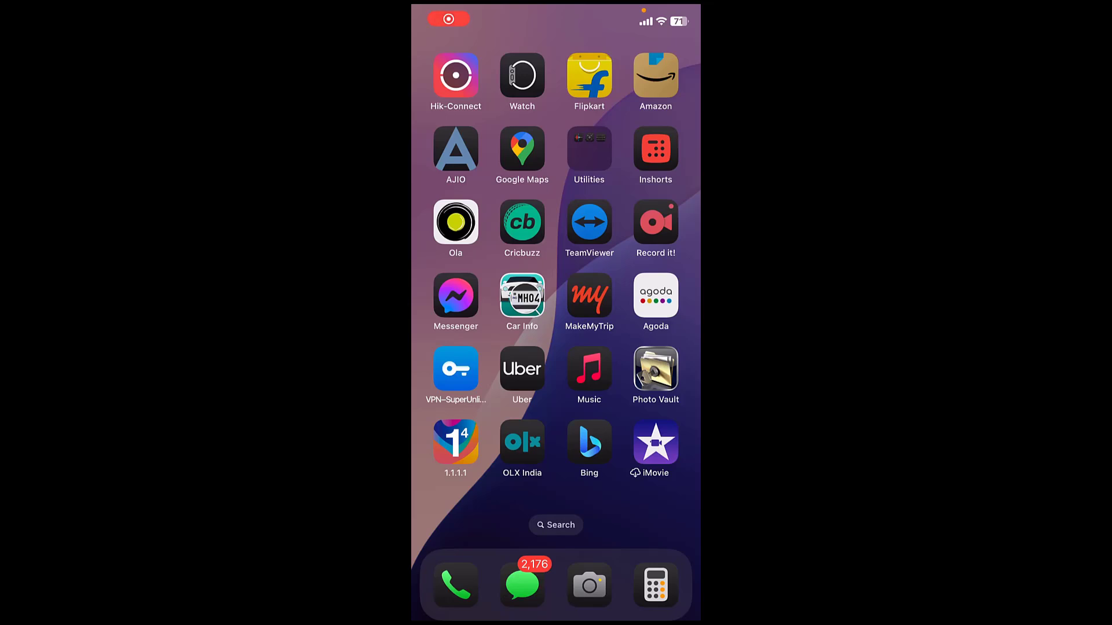
left_click_drag(661, 17, 660, 261)
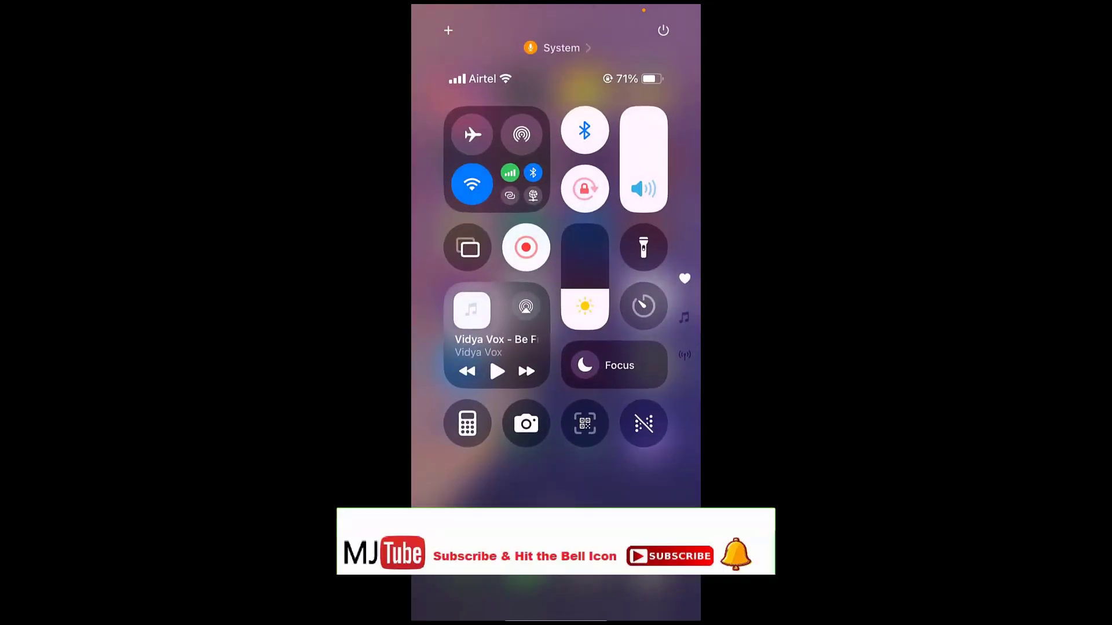
left_click_drag(556, 608, 556, 348)
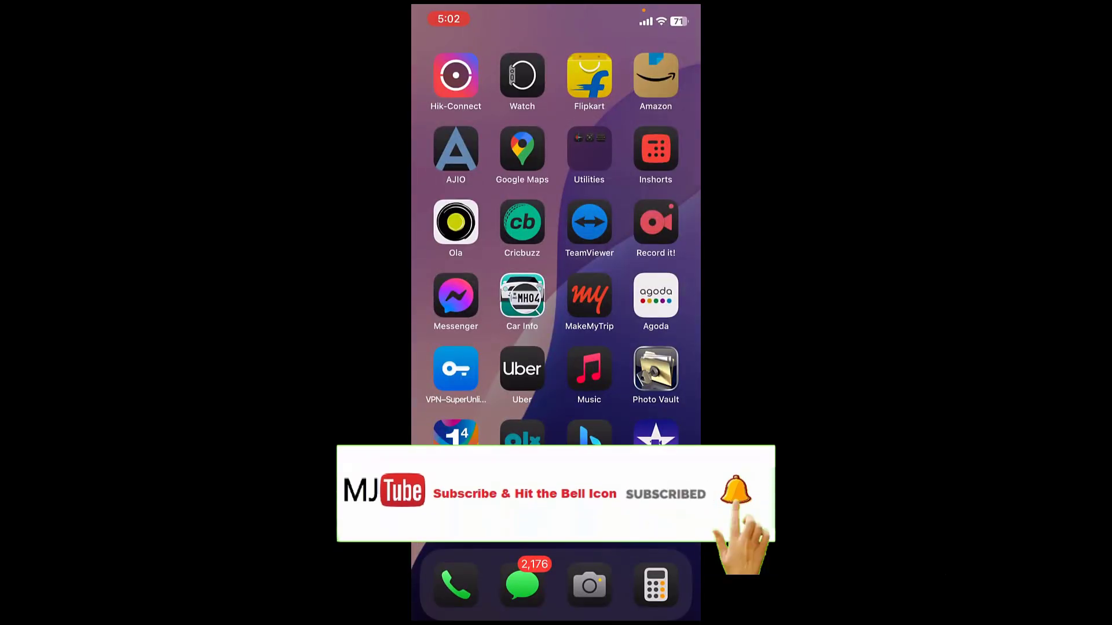